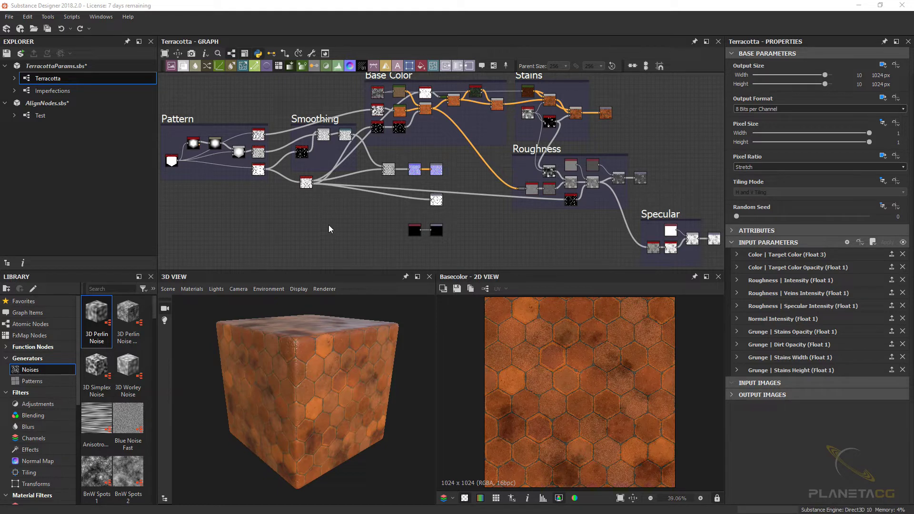
- Browse the node insertion list, then dismiss it without adding a node
middle_drag(342, 212, 355, 211)
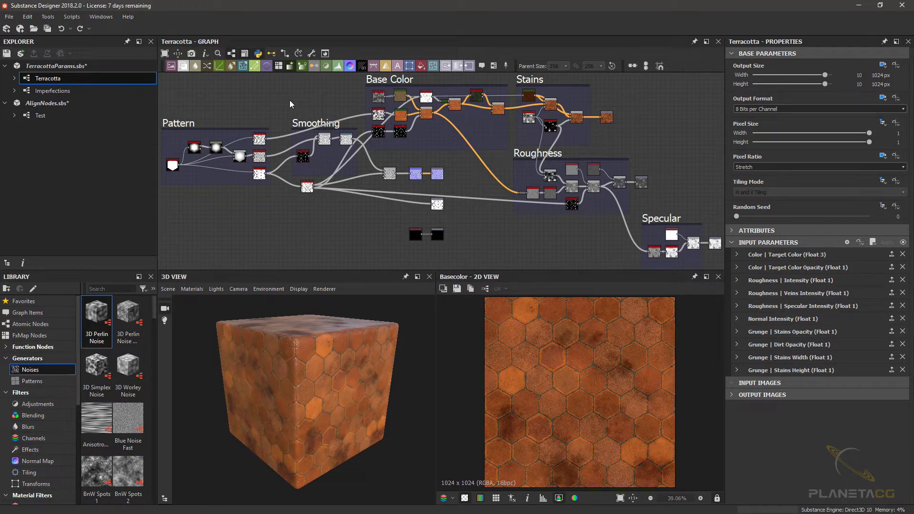
key(space)
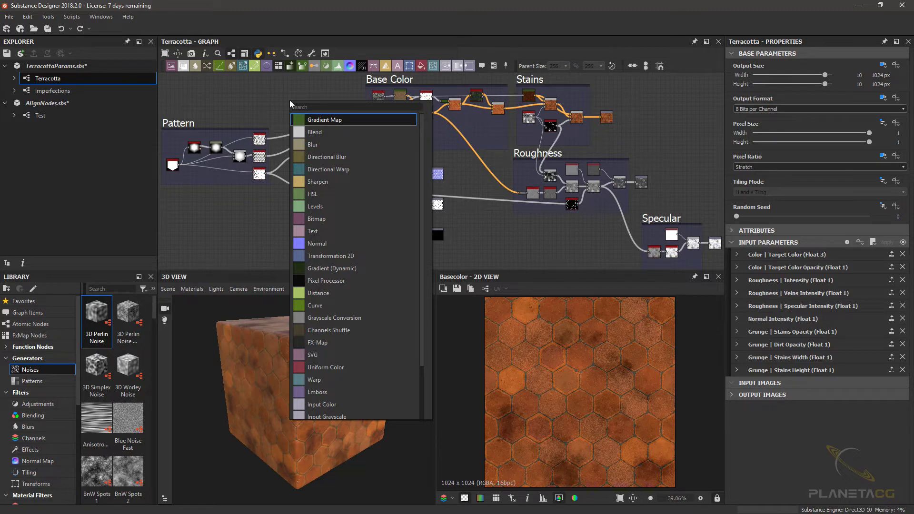
scroll(315, 217, down, 1)
scroll(315, 219, down, 1)
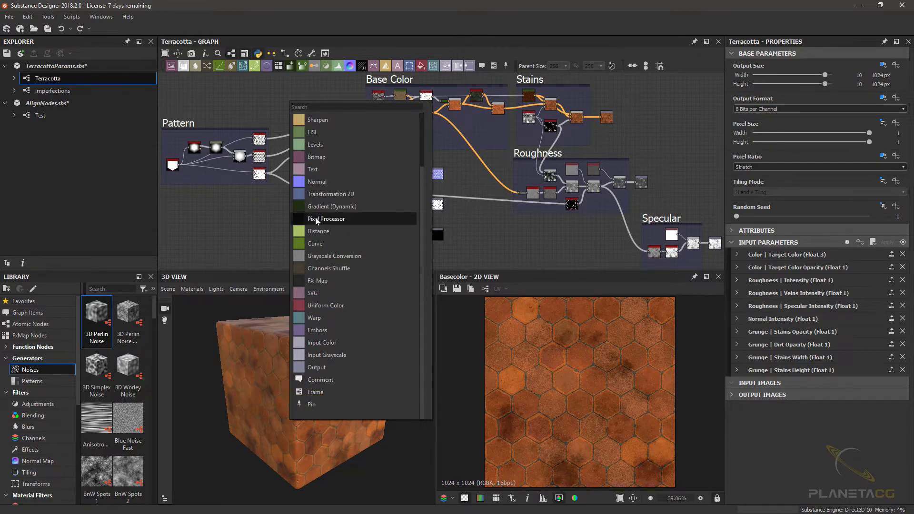
scroll(315, 219, up, 2)
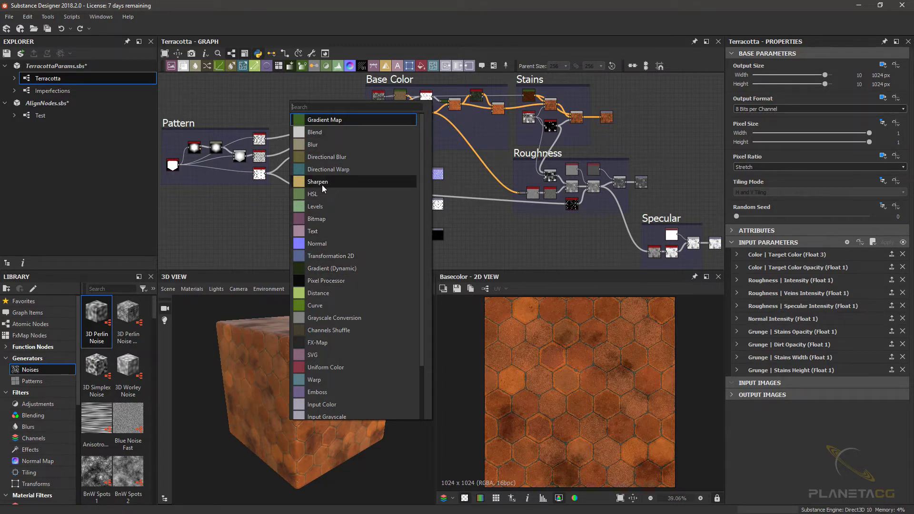
mouse_move(317, 182)
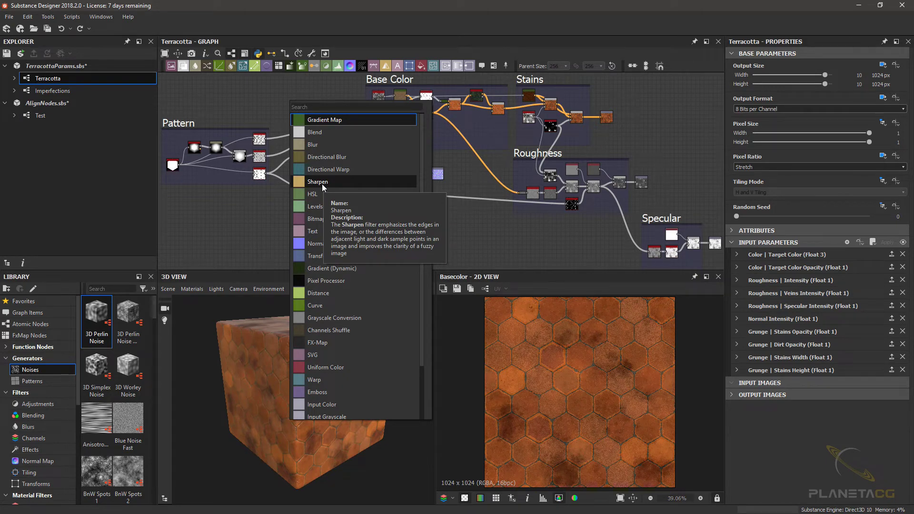
scroll(322, 184, down, 2)
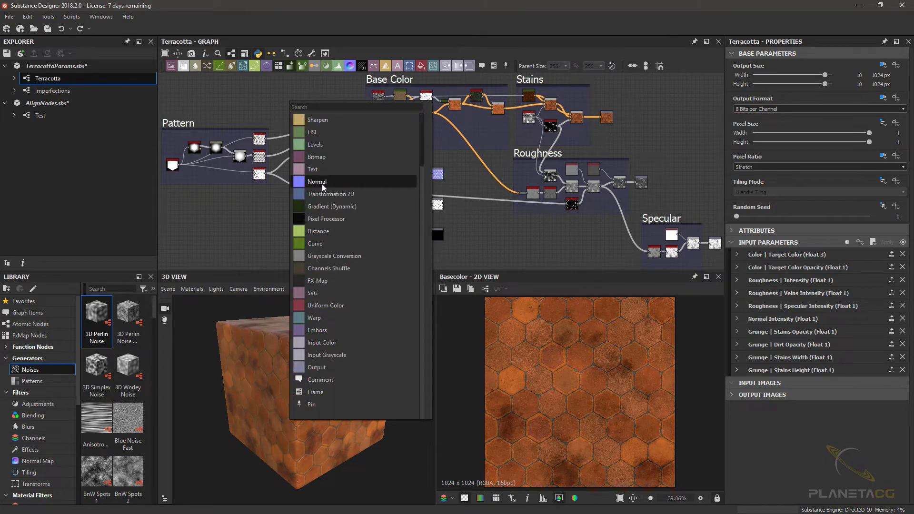
scroll(324, 181, up, 2)
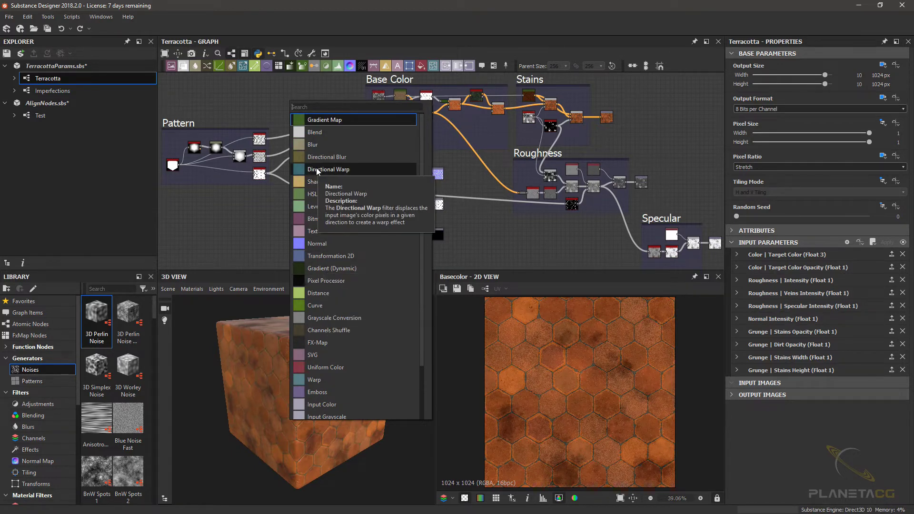
key(Escape)
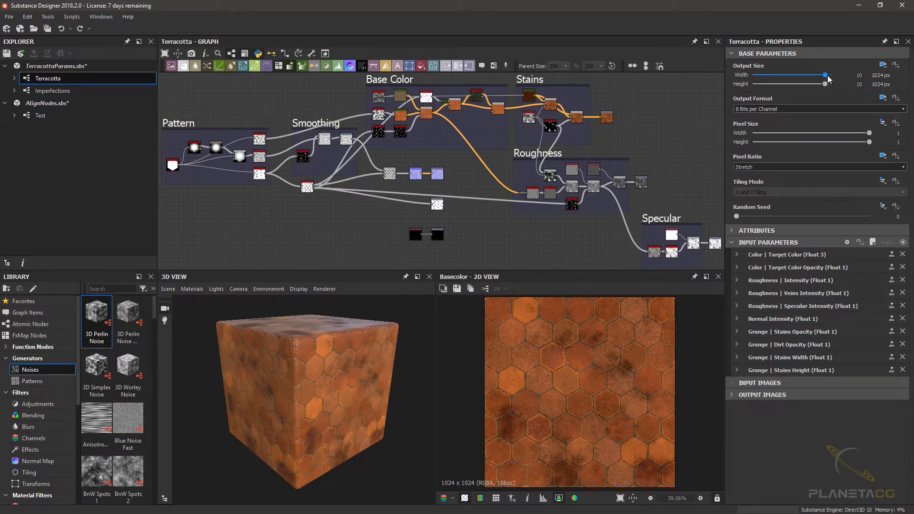
- Collapse Input Parameters in the Properties panel and toggle Output Images open and closed
click(743, 241)
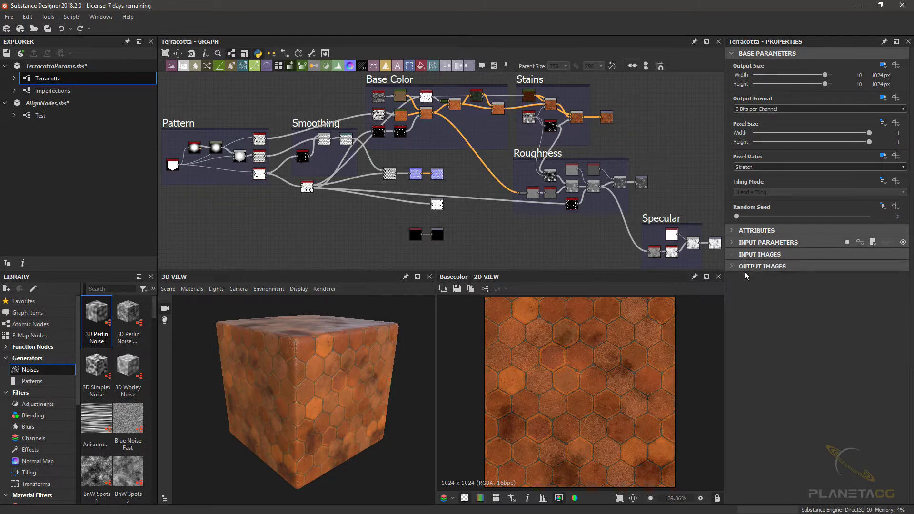
click(733, 267)
click(733, 267)
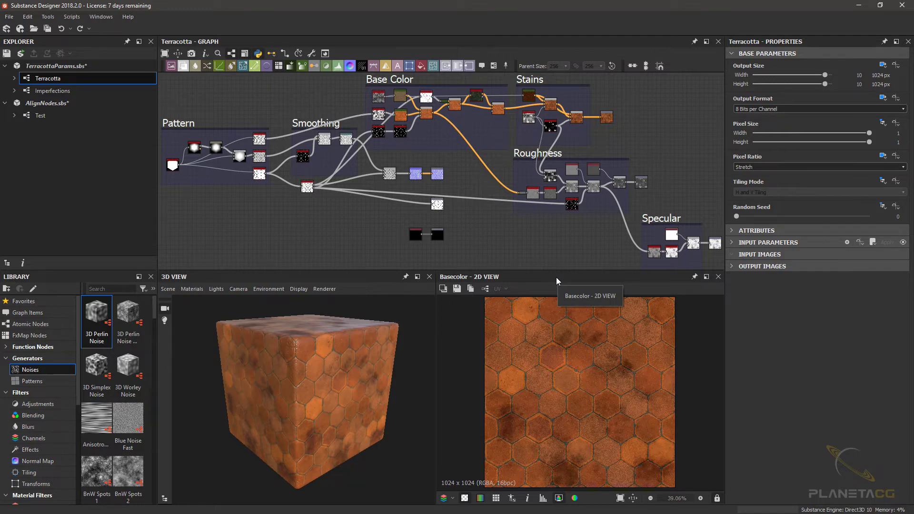
mouse_move(556, 277)
mouse_down()
mouse_move(551, 241)
mouse_move(427, 232)
mouse_move(124, 243)
mouse_move(209, 165)
mouse_move(152, 148)
mouse_move(181, 263)
mouse_move(151, 322)
mouse_move(267, 256)
mouse_move(344, 241)
mouse_move(622, 227)
mouse_move(741, 209)
mouse_move(592, 220)
mouse_move(600, 309)
mouse_move(653, 324)
mouse_up()
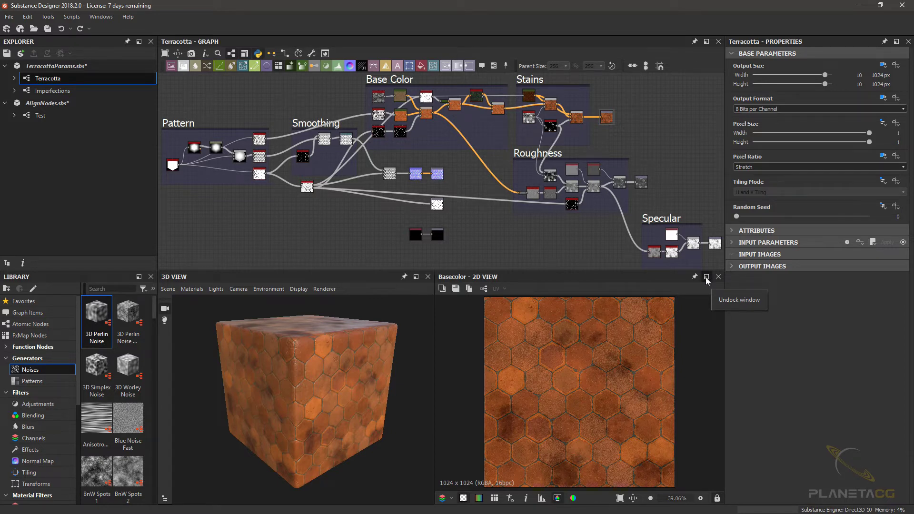
- Undock the Basecolor 2D View, move the floating window aside, and maximize it
click(707, 279)
mouse_move(530, 187)
mouse_down()
mouse_move(658, 154)
mouse_move(691, 107)
mouse_move(249, 90)
mouse_move(275, 240)
mouse_move(682, 118)
mouse_move(774, 143)
mouse_move(758, 265)
mouse_move(745, 156)
mouse_move(246, 188)
mouse_move(138, 236)
mouse_move(157, 181)
mouse_move(736, 167)
mouse_move(629, 238)
mouse_move(597, 231)
mouse_up()
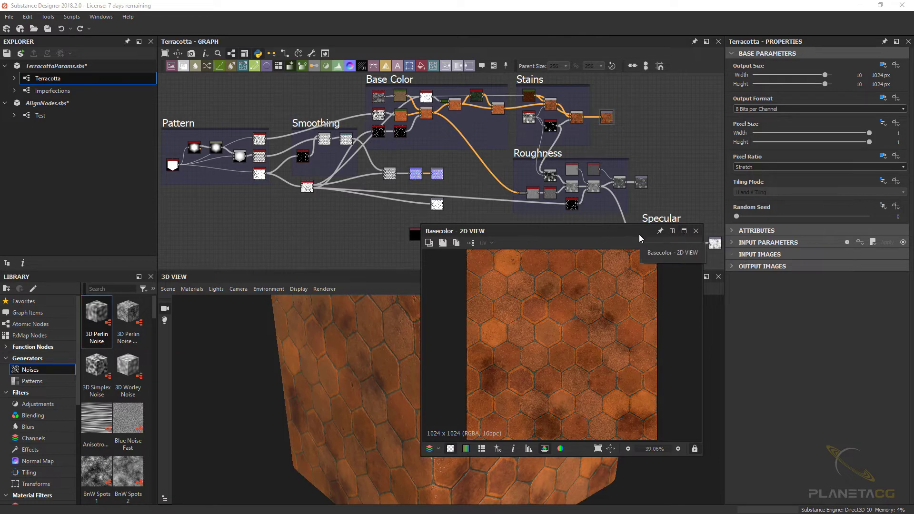
drag(639, 235, 584, 230)
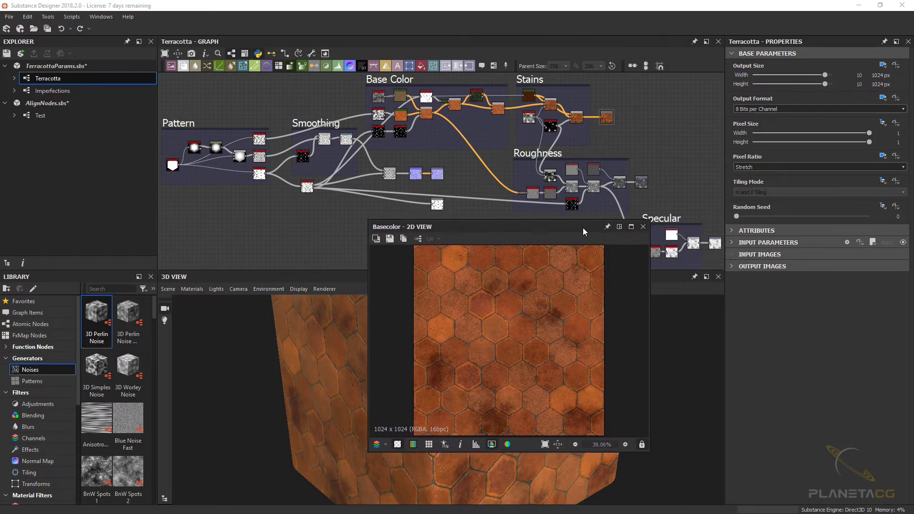
click(629, 228)
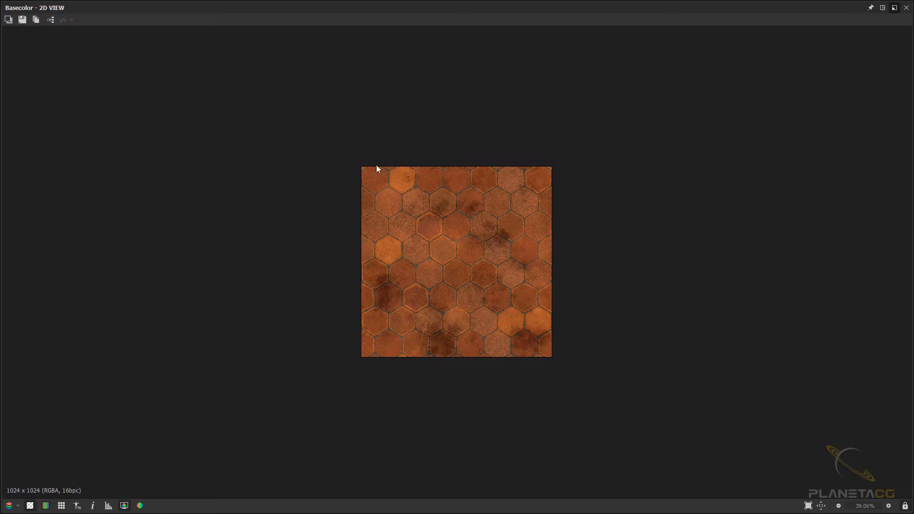
- Restore and redock the Basecolor 2D preview, then open the Test graph in AlignNodes.sbs
click(895, 9)
mouse_move(575, 229)
mouse_down()
mouse_move(562, 197)
mouse_move(526, 162)
mouse_up()
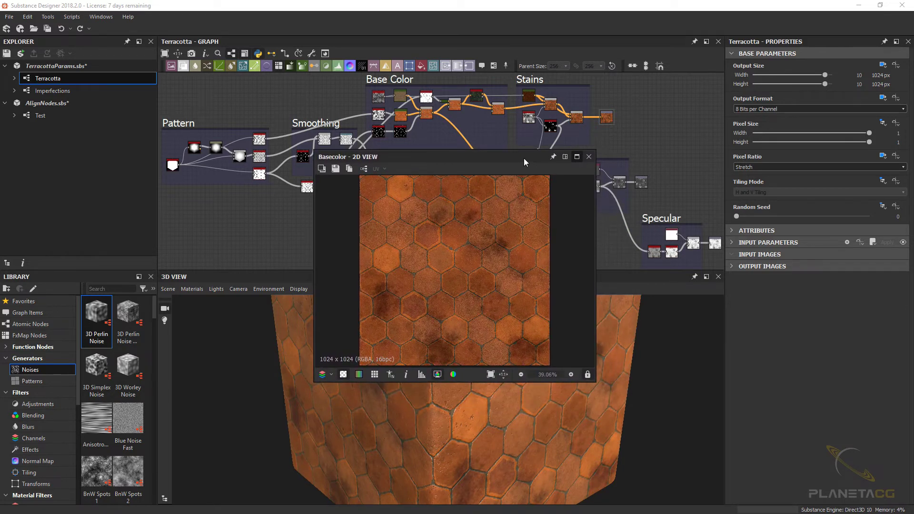
drag(510, 163, 514, 179)
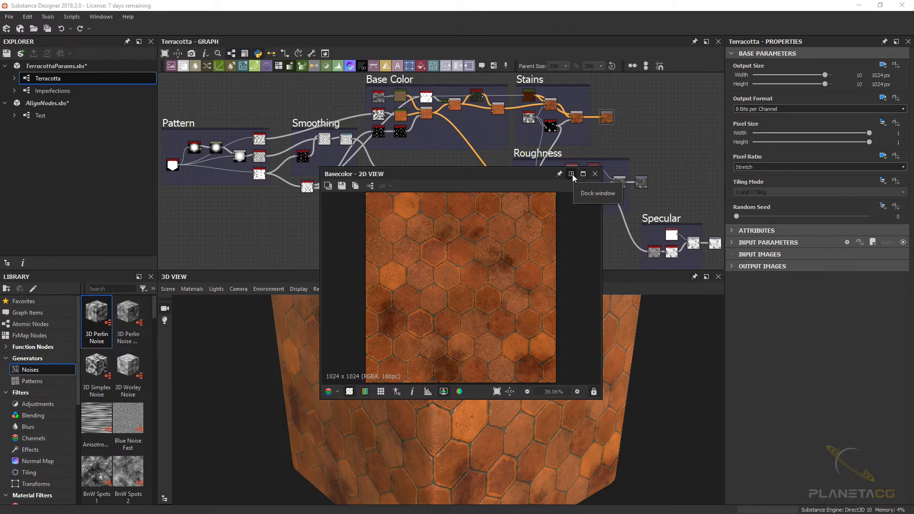
click(572, 174)
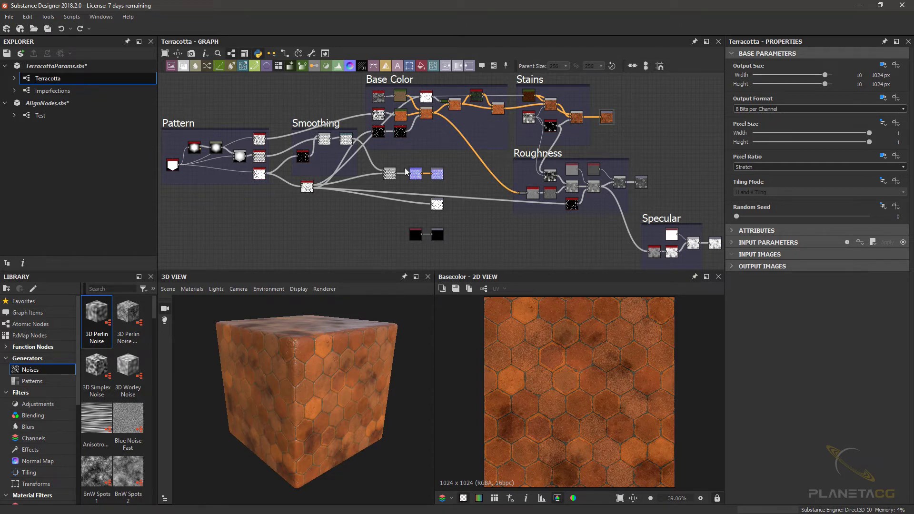
click(27, 118)
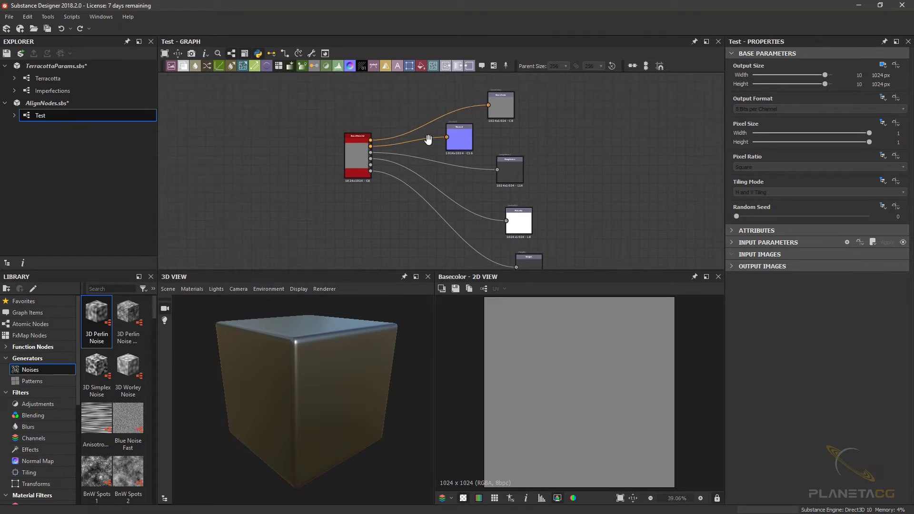
scroll(428, 136, up, 2)
middle_drag(383, 134, 401, 149)
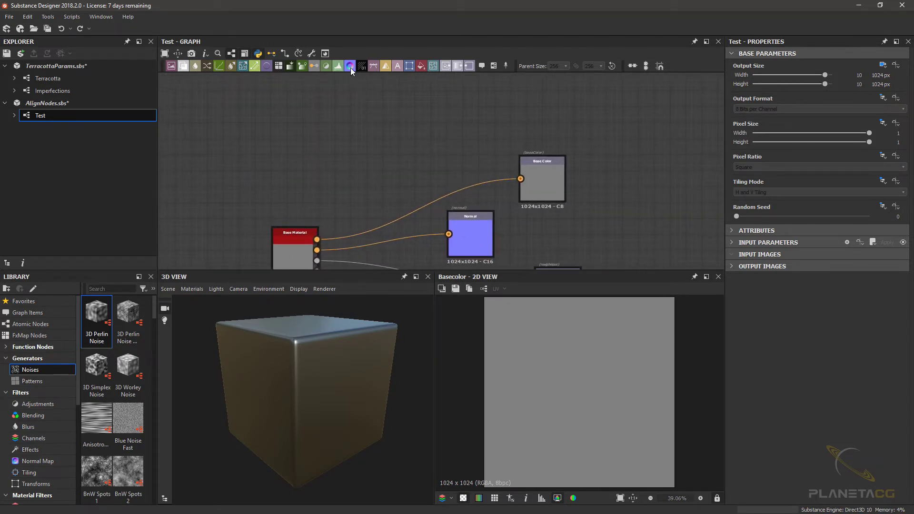
mouse_move(351, 68)
mouse_down()
mouse_move(413, 140)
mouse_move(362, 126)
mouse_up()
scroll(408, 145, up, 2)
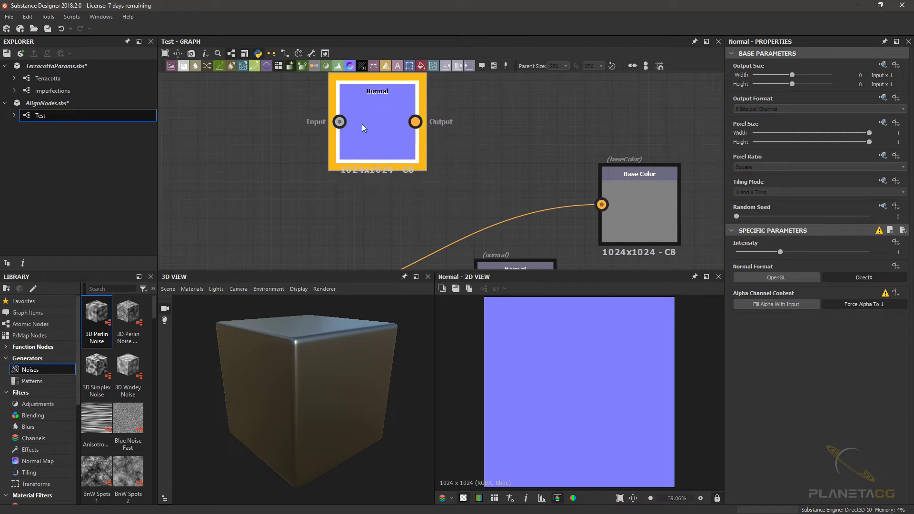
drag(362, 125, 365, 125)
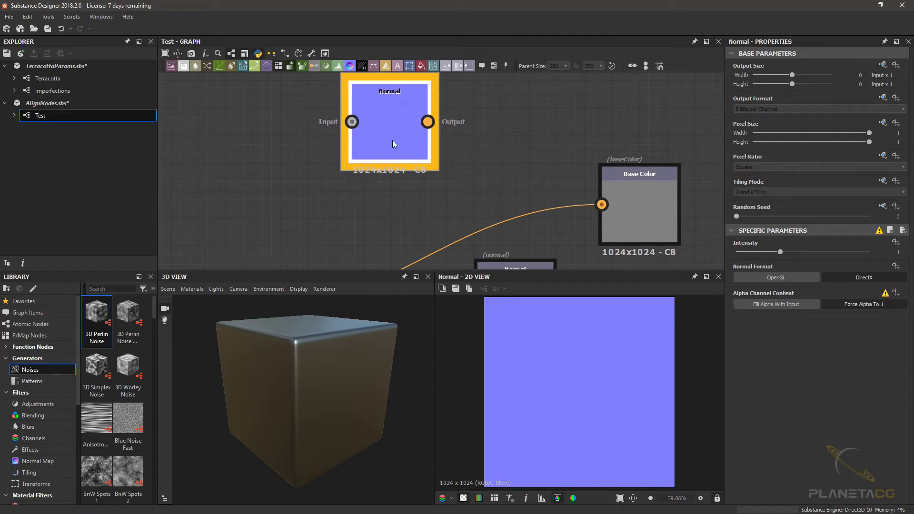
scroll(392, 140, down, 3)
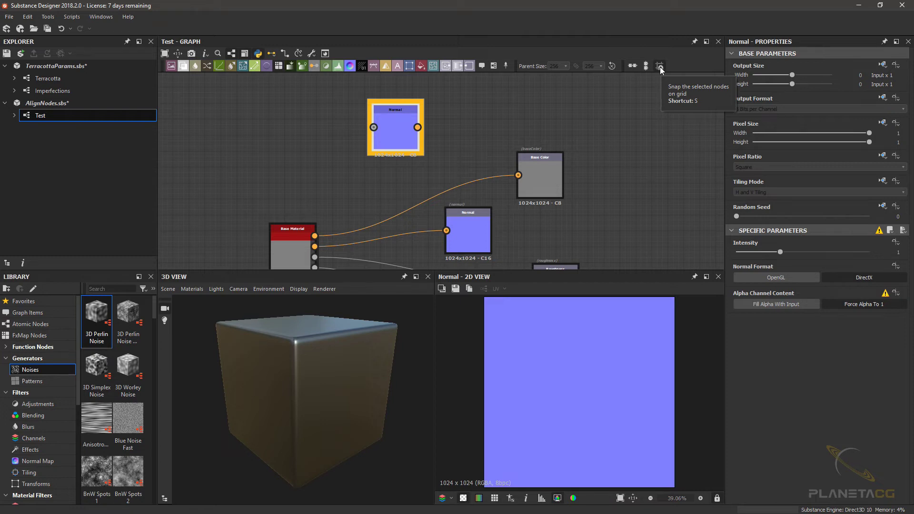
- Delete the unconnected Normal node and snap all remaining nodes to the grid
click(660, 66)
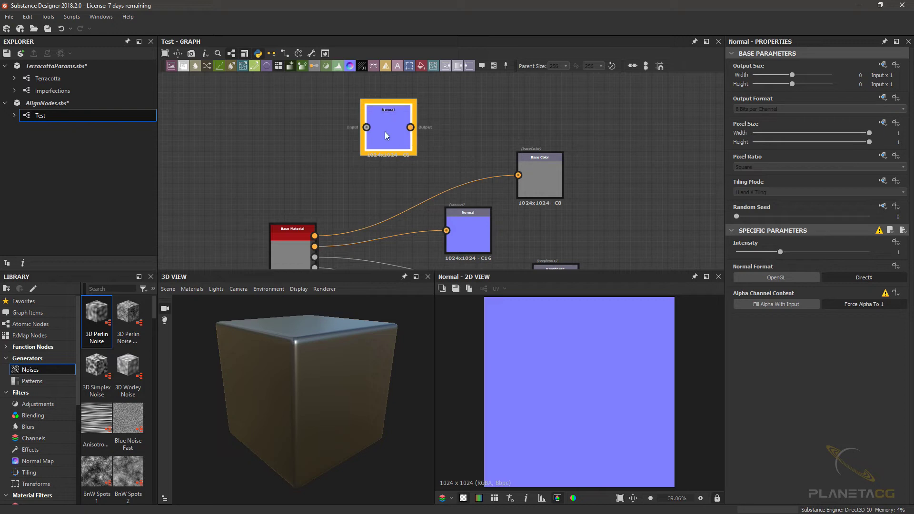
key(Delete)
scroll(398, 145, down, 3)
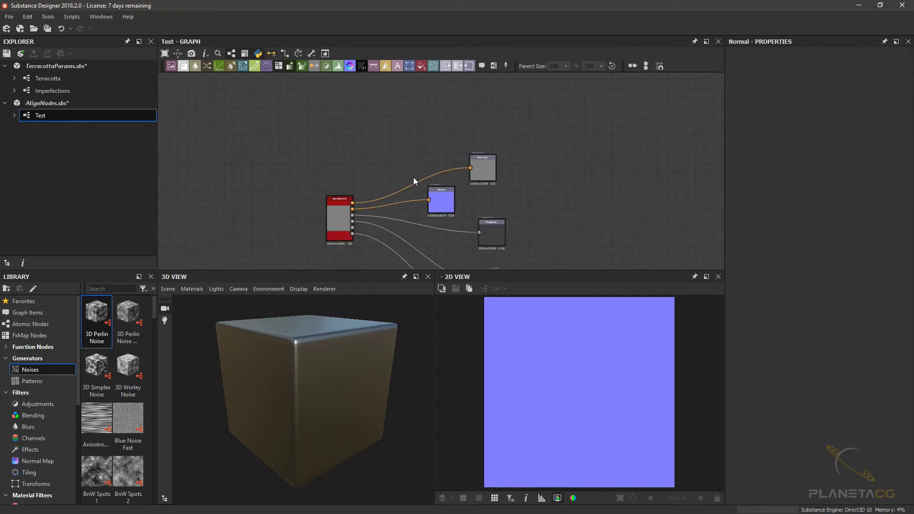
middle_drag(414, 174, 365, 124)
scroll(376, 168, down, 2)
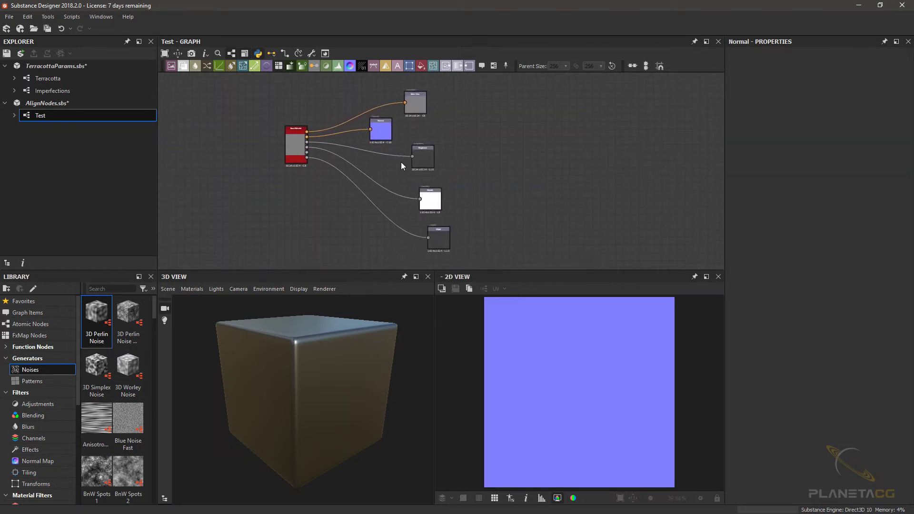
drag(474, 97, 282, 267)
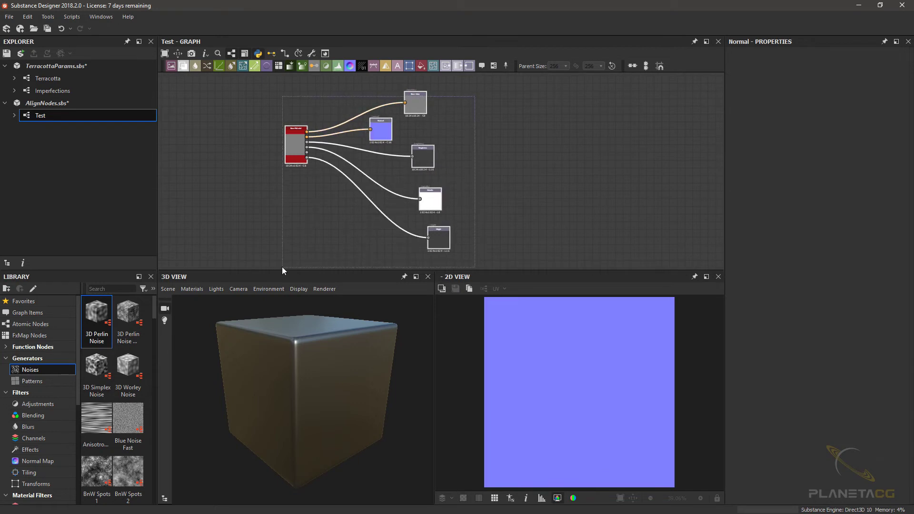
click(659, 67)
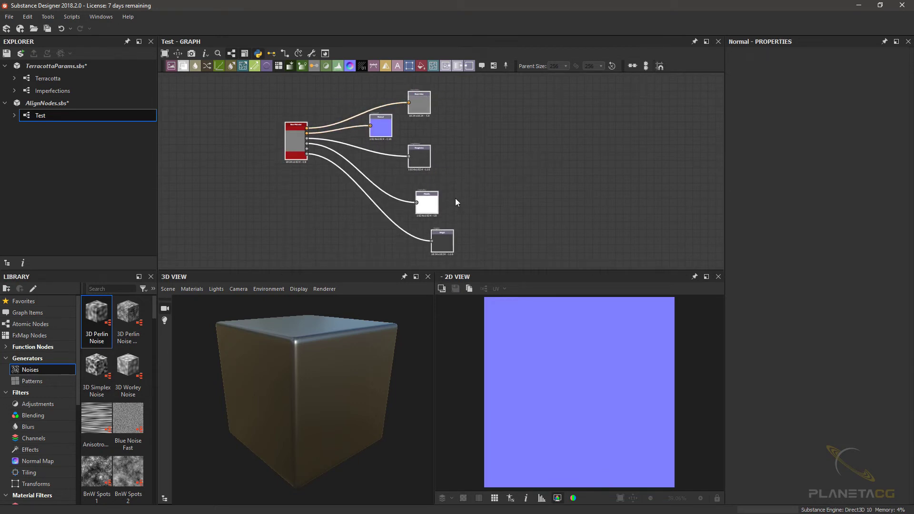
- Stack the Roughness, Metallic and Height output nodes in one column
scroll(495, 181, up, 2)
scroll(482, 162, up, 2)
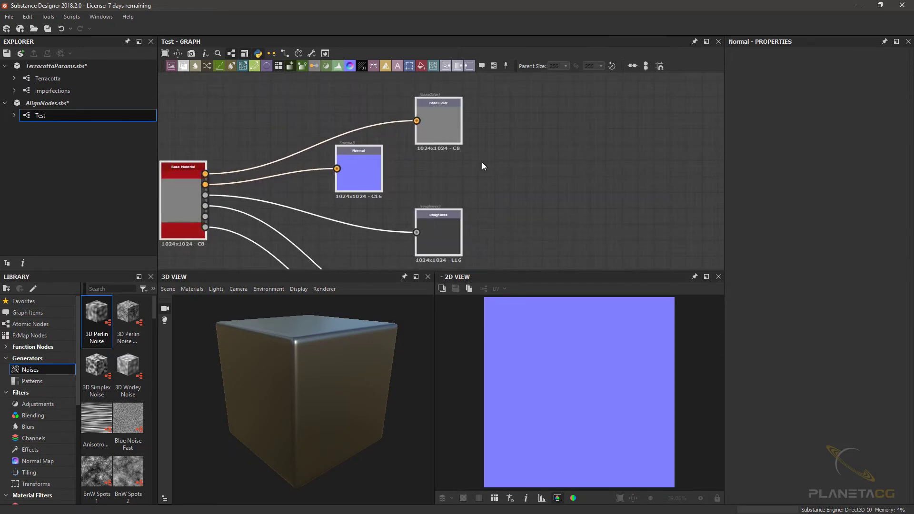
scroll(482, 162, down, 1)
scroll(481, 161, down, 2)
middle_drag(480, 167, 466, 122)
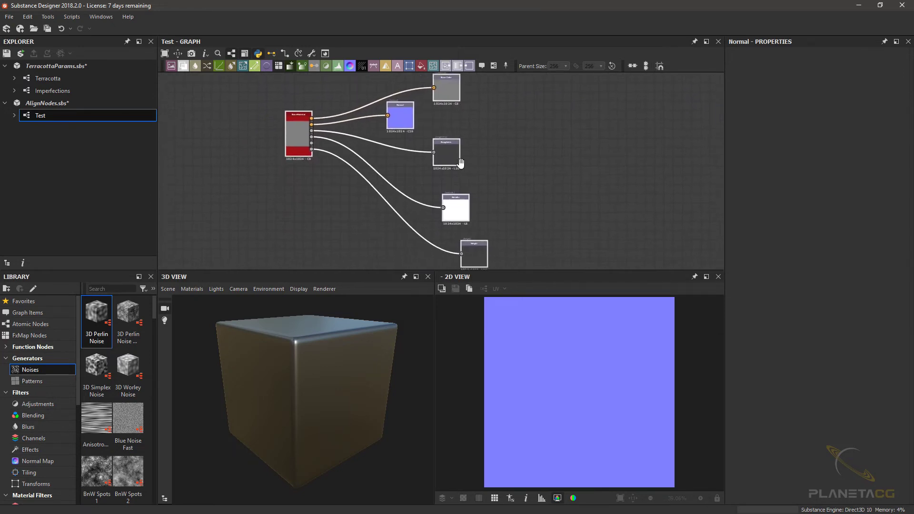
mouse_move(461, 163)
middle_down()
mouse_move(459, 155)
mouse_move(494, 170)
middle_up()
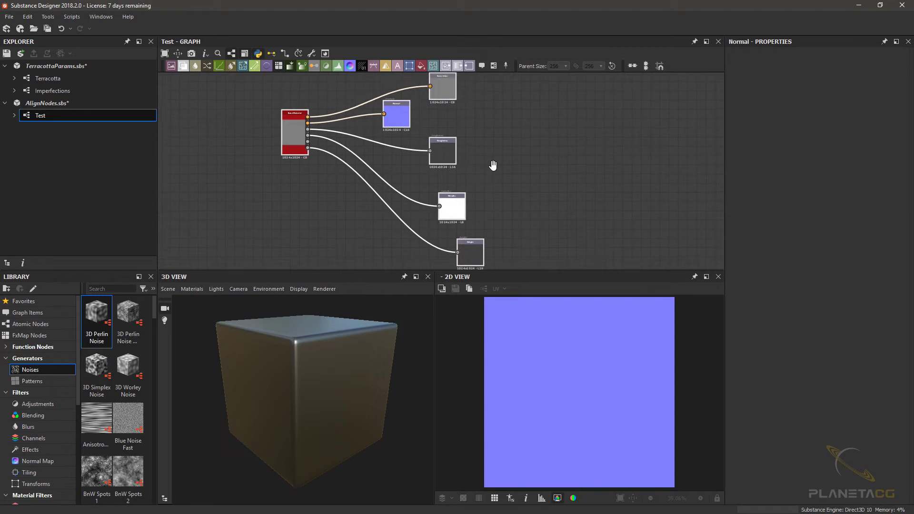
click(494, 126)
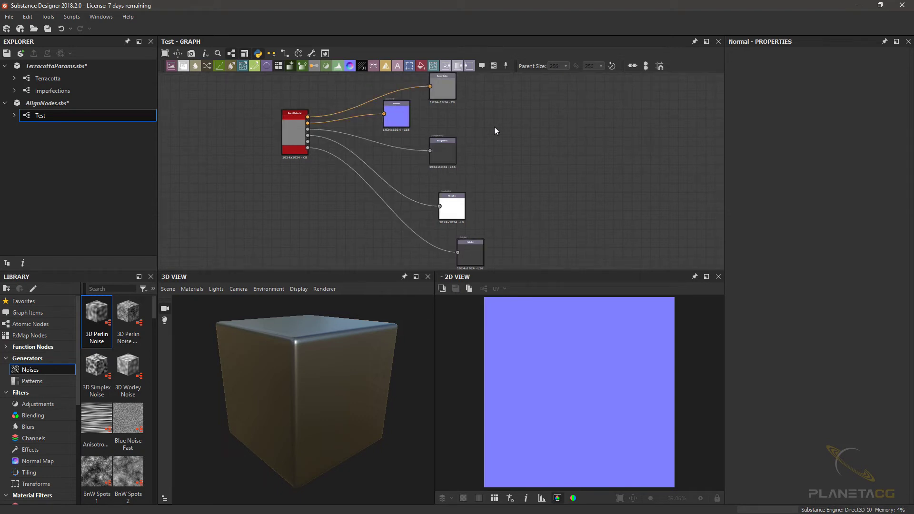
middle_drag(485, 137, 484, 133)
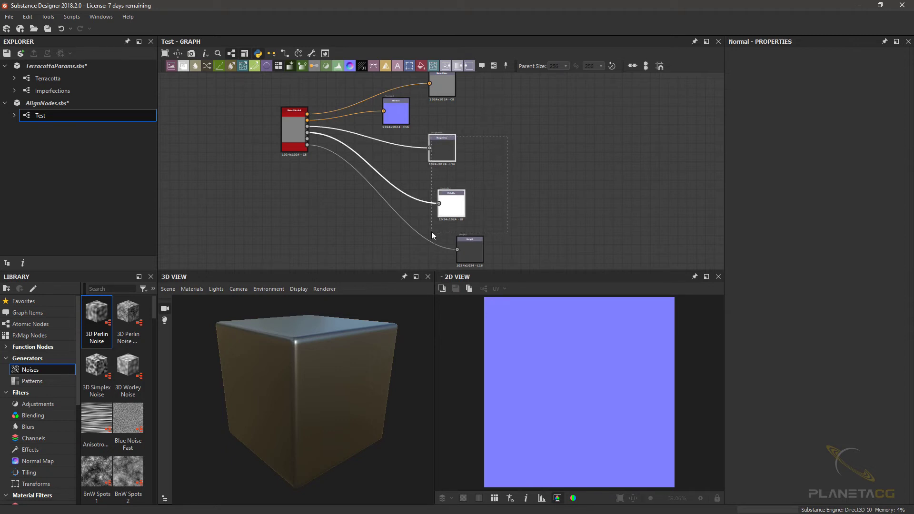
drag(491, 162, 419, 261)
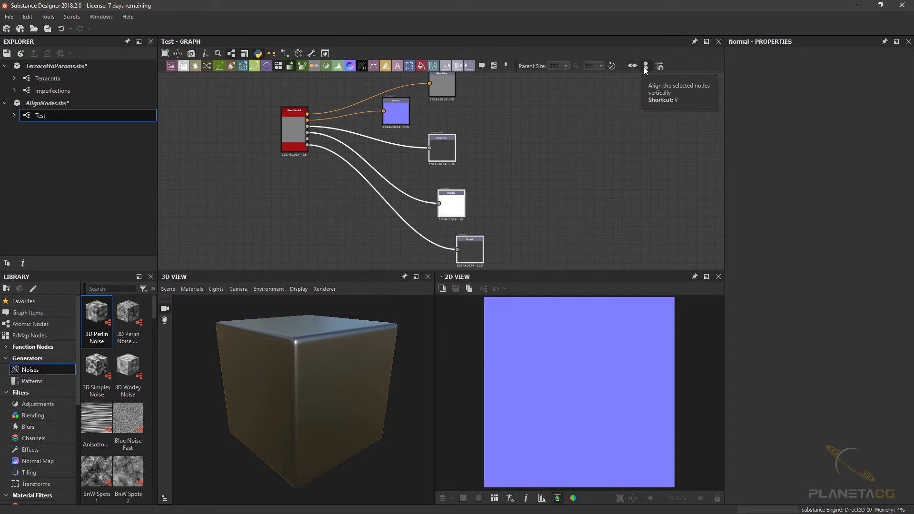
click(645, 67)
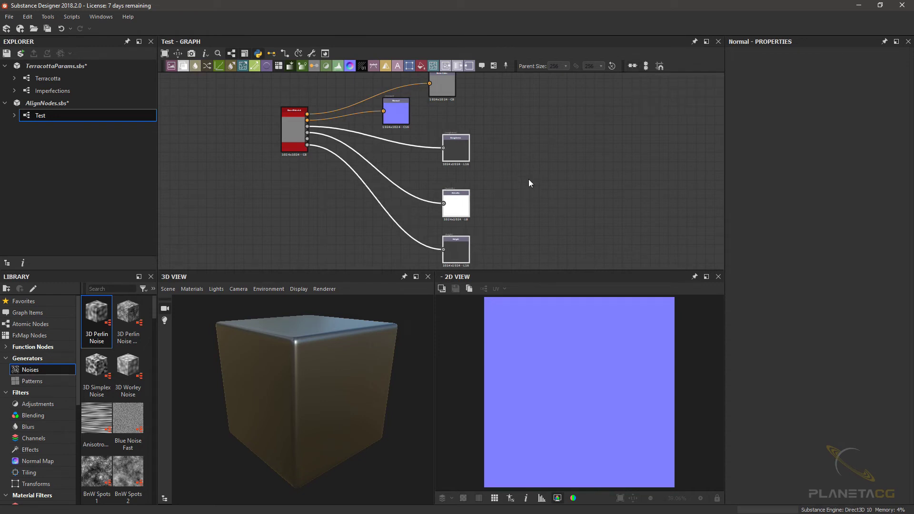
- Align the Normal output node horizontally with Base Color
middle_drag(473, 100, 478, 132)
click(412, 145)
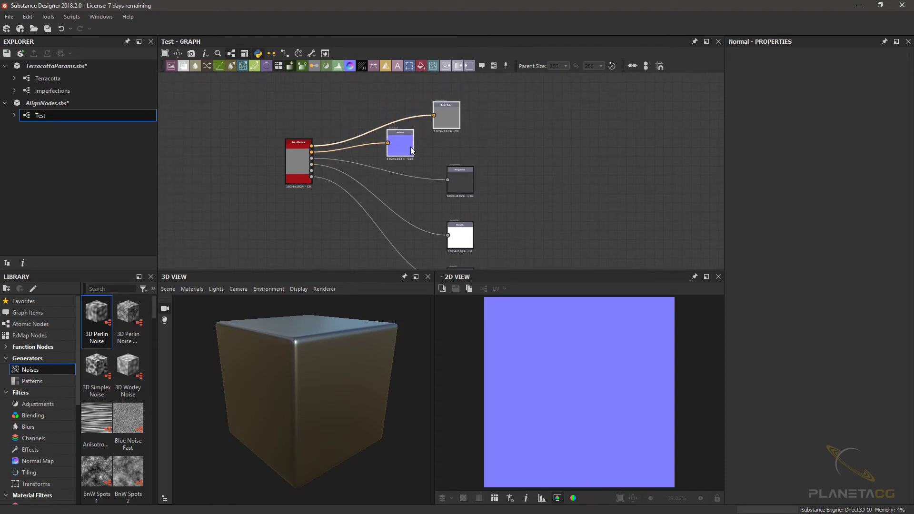
click(633, 67)
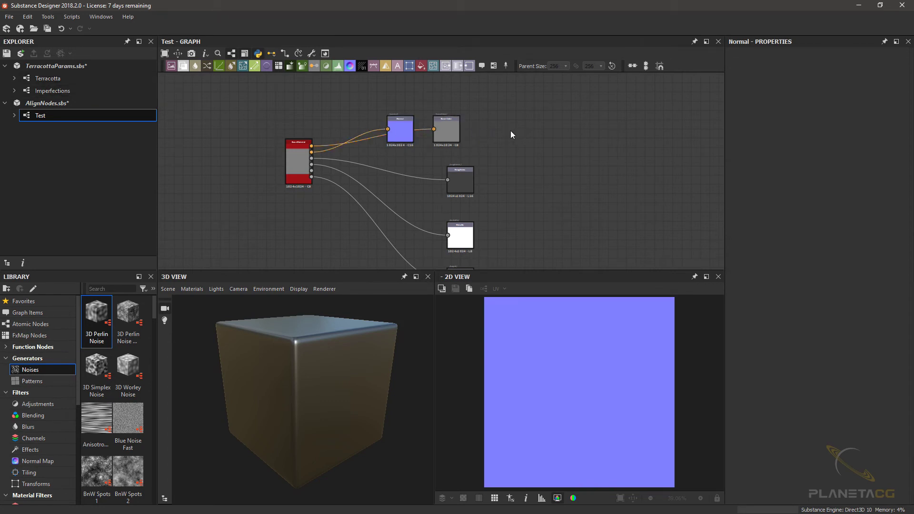
- Undo the Normal alignment and line up all output nodes in one column
key(ctrl+z)
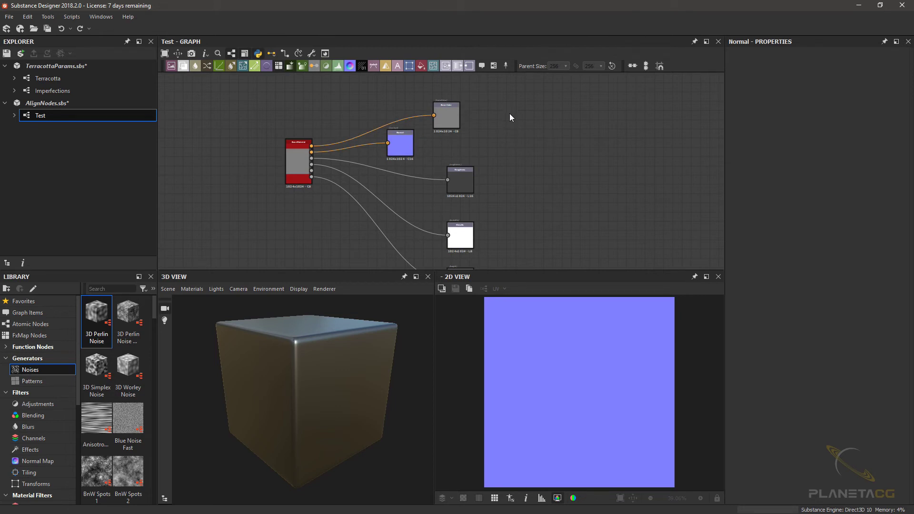
scroll(510, 115, down, 1)
drag(510, 114, 414, 248)
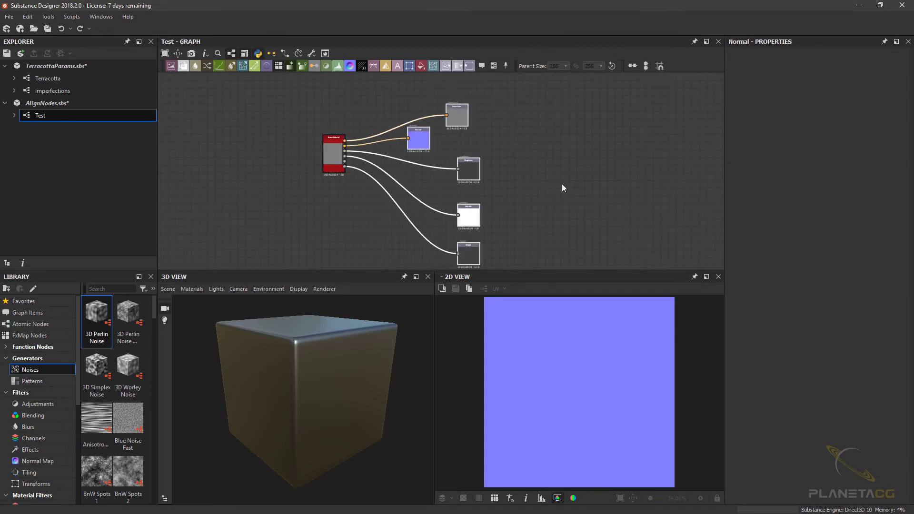
click(647, 67)
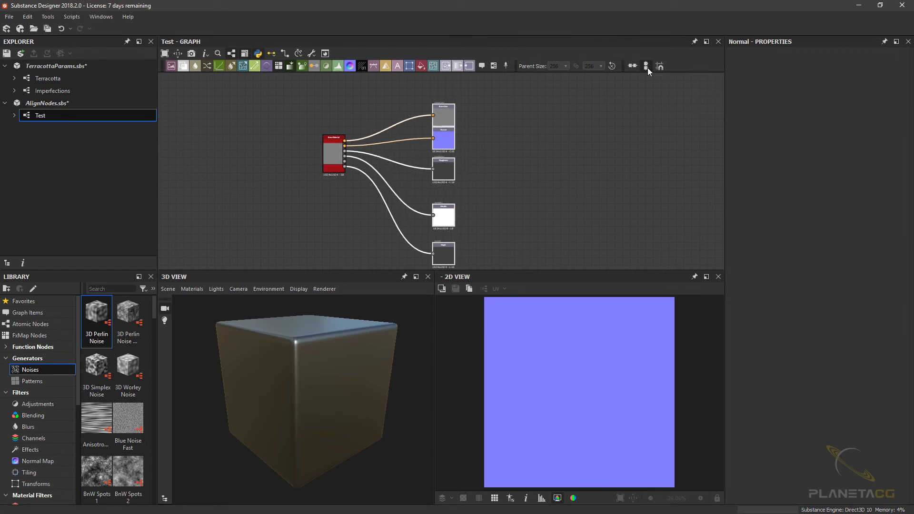
- Snap the selected output nodes to the grid
scroll(466, 130, up, 3)
scroll(472, 145, up, 2)
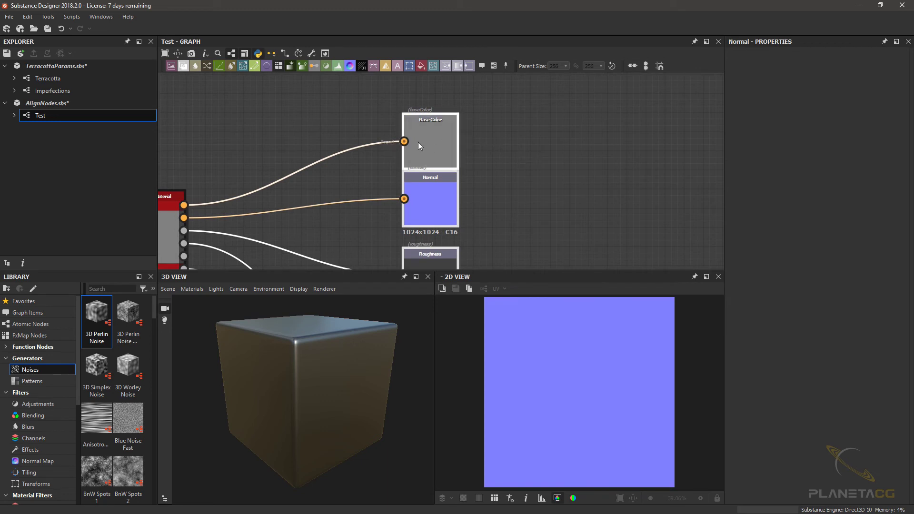
mouse_move(505, 167)
middle_down()
mouse_move(510, 143)
mouse_move(491, 137)
mouse_move(484, 112)
middle_up()
scroll(515, 144, down, 2)
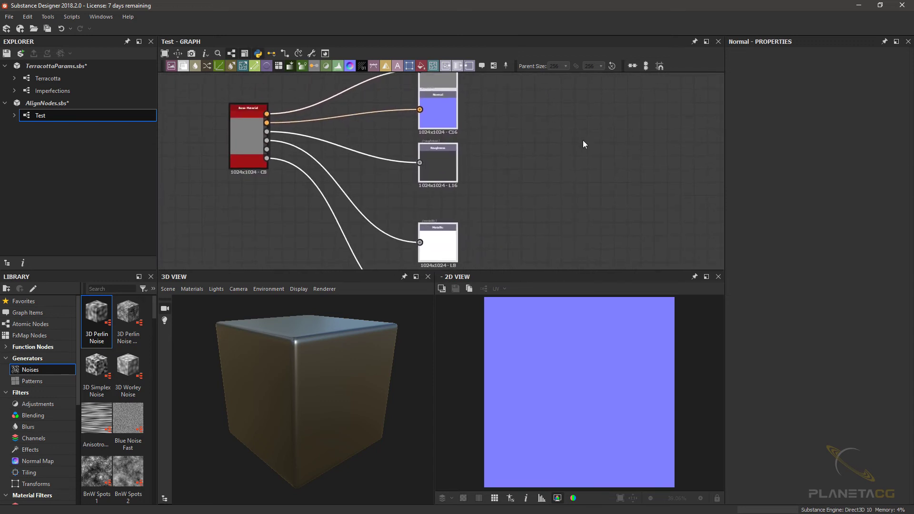
scroll(557, 148, down, 2)
scroll(519, 159, up, 1)
scroll(504, 164, down, 1)
scroll(494, 163, up, 1)
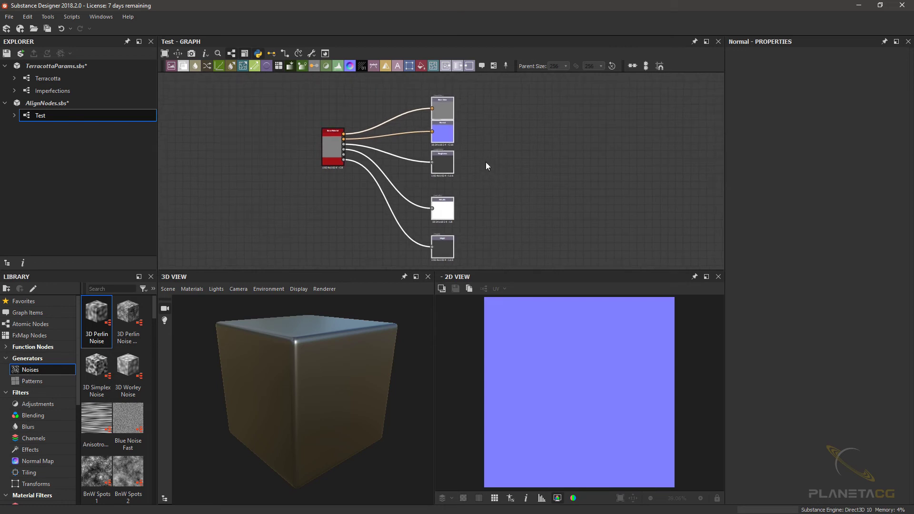
click(660, 66)
- Space the Metallic and Height output nodes evenly, then open the Terracotta graph
scroll(460, 136, up, 3)
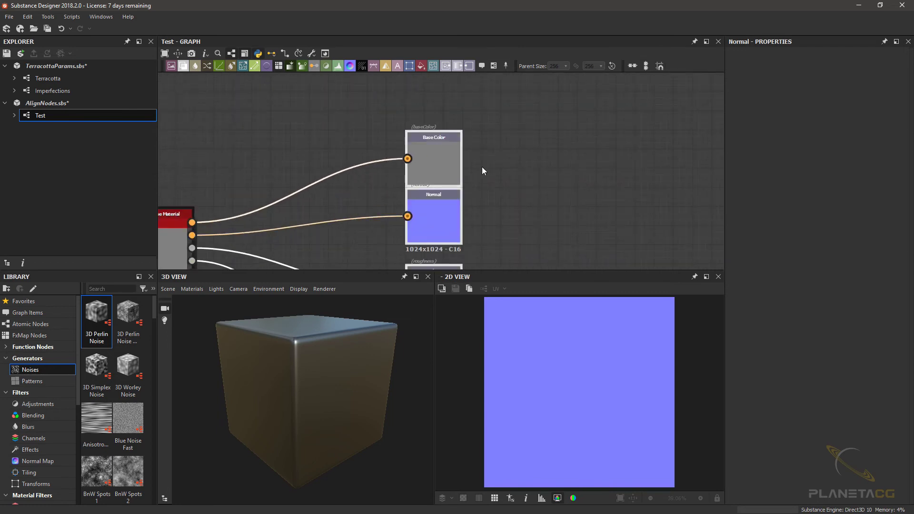
click(444, 148)
scroll(448, 157, down, 1)
scroll(455, 194, down, 1)
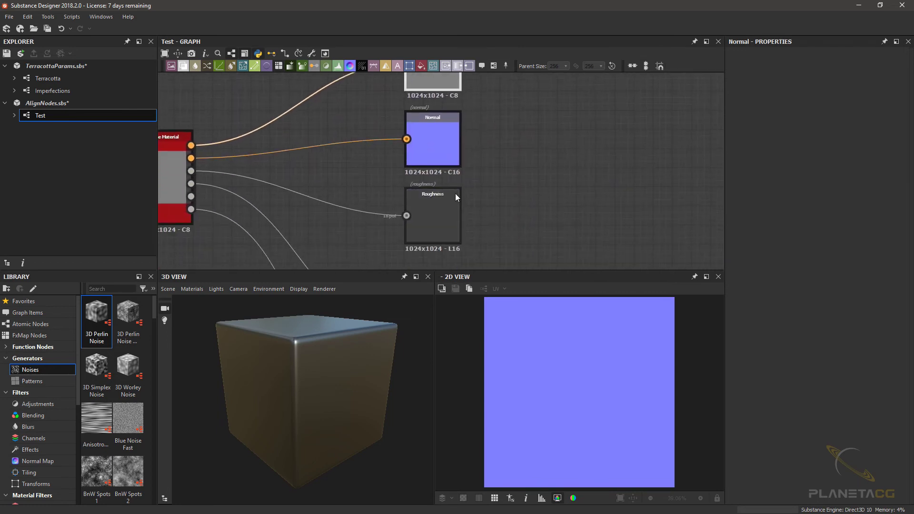
scroll(463, 213, down, 1)
middle_drag(463, 214, 458, 100)
click(440, 206)
middle_drag(480, 128, 458, 188)
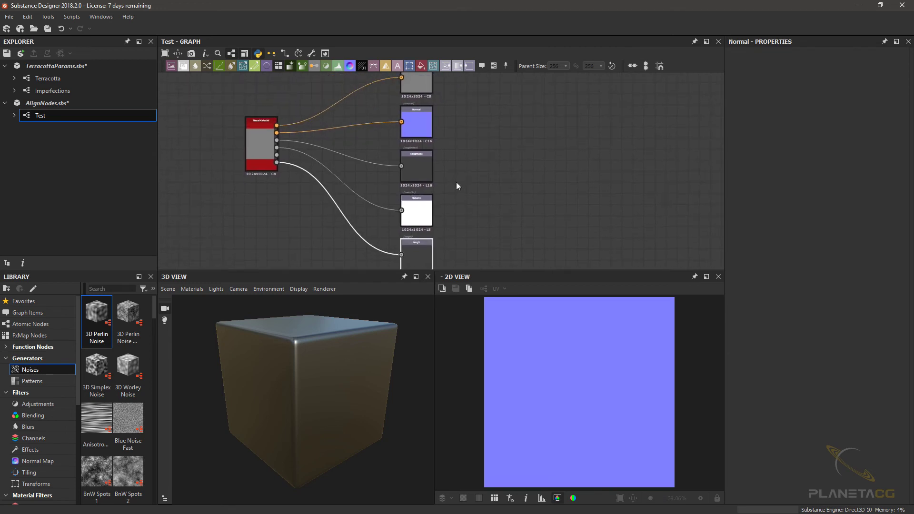
scroll(470, 160, down, 2)
middle_drag(468, 157, 467, 158)
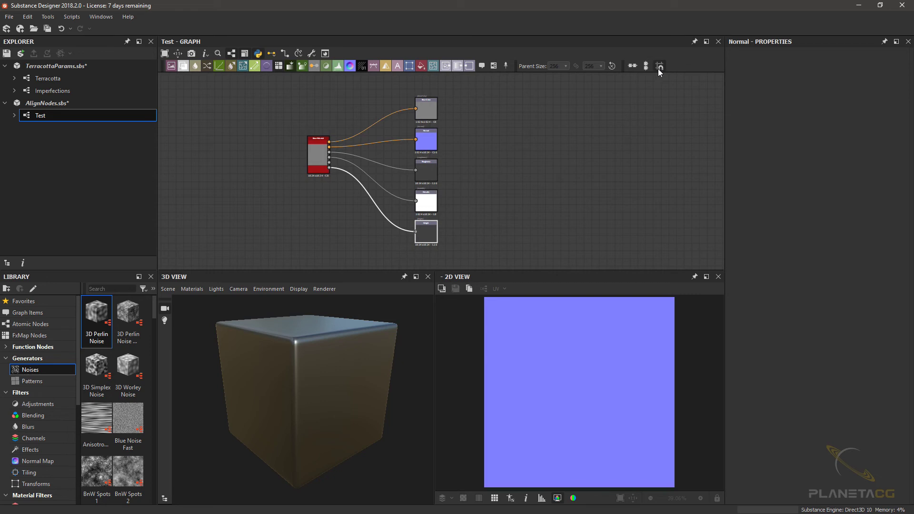
click(482, 151)
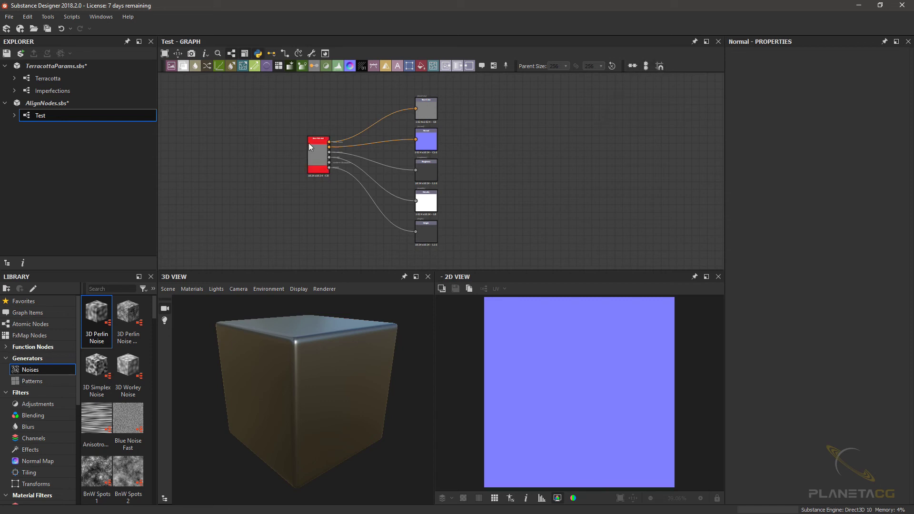
click(27, 82)
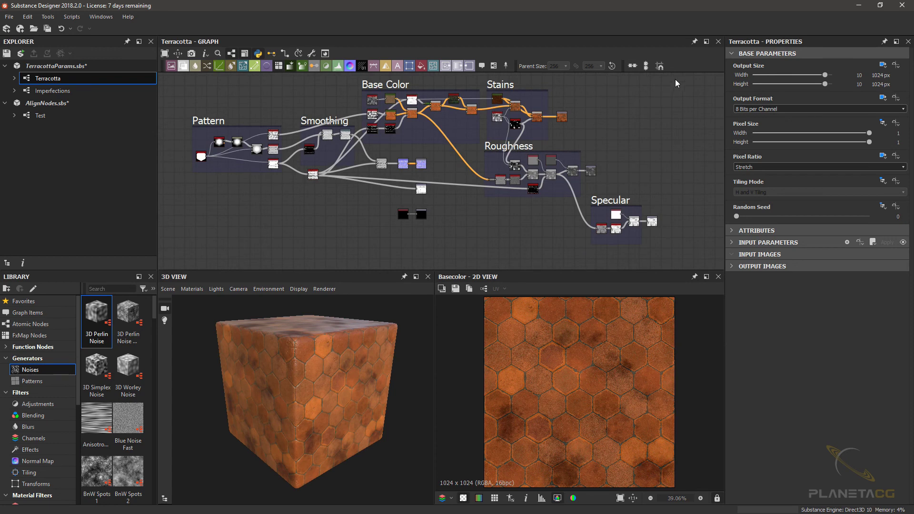
- Box-select every frame and node in Terracotta and snap them to the grid
drag(675, 80, 183, 254)
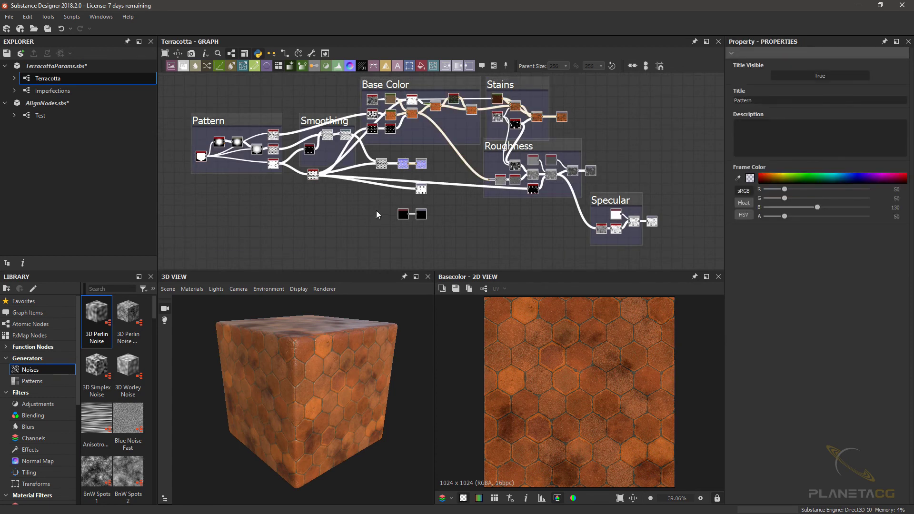
click(660, 68)
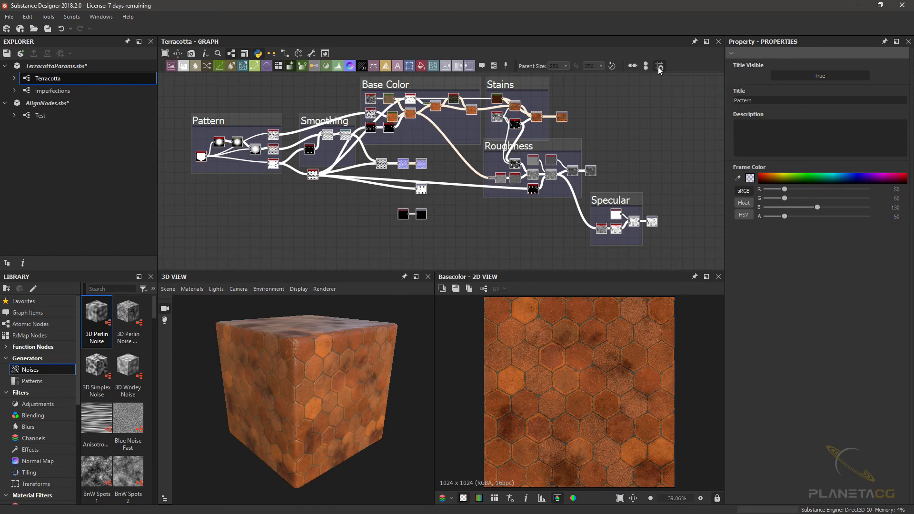
scroll(319, 154, up, 2)
scroll(388, 152, up, 2)
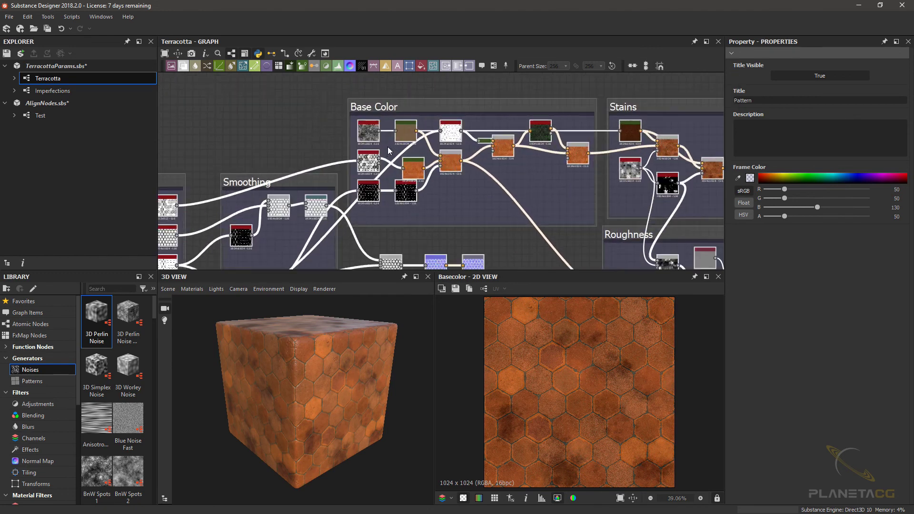
scroll(388, 152, up, 2)
- Select the Gradient Map in Base Color and survey the Pattern, Specular and Stains frames
click(427, 177)
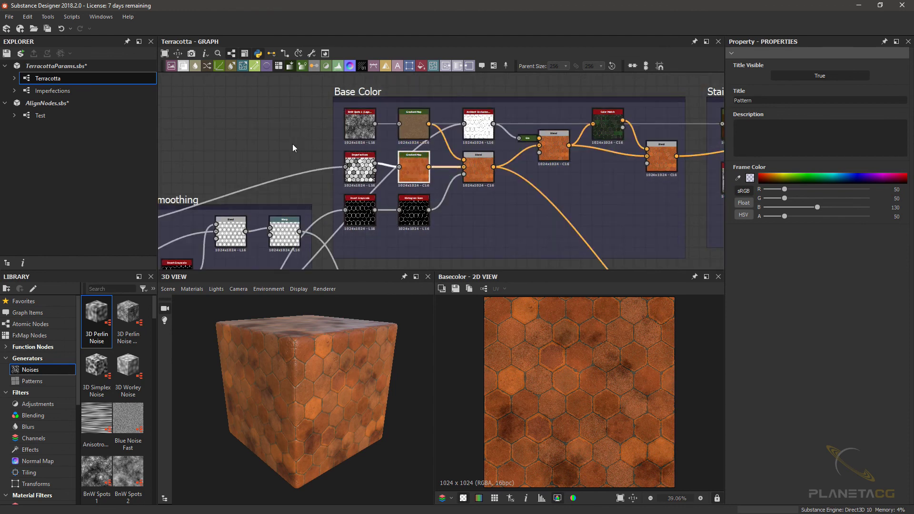
scroll(310, 159, down, 3)
scroll(312, 161, down, 1)
middle_drag(313, 161, 400, 122)
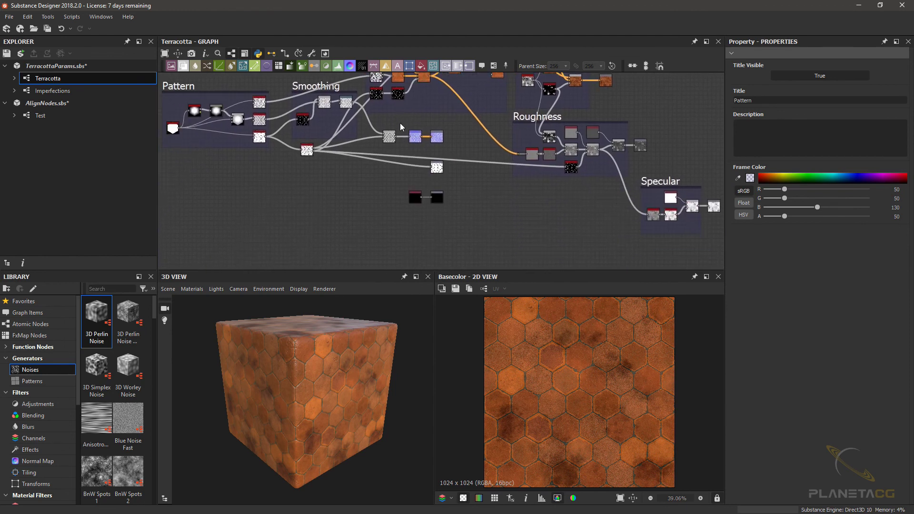
mouse_move(471, 143)
middle_down()
mouse_move(444, 182)
mouse_move(454, 197)
middle_up()
scroll(457, 166, down, 1)
scroll(457, 186, up, 2)
scroll(475, 167, up, 2)
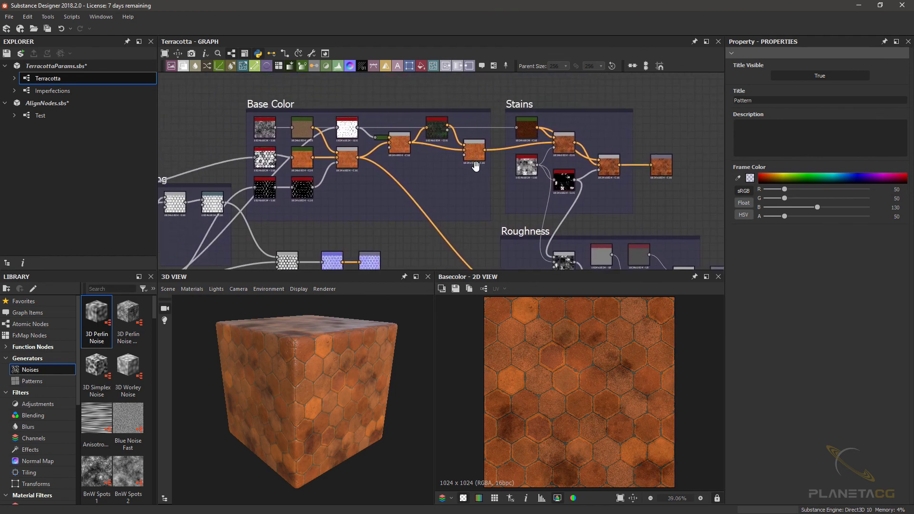
scroll(381, 162, up, 2)
- Align the Base Color frame's two Blend nodes with their inputs
click(407, 143)
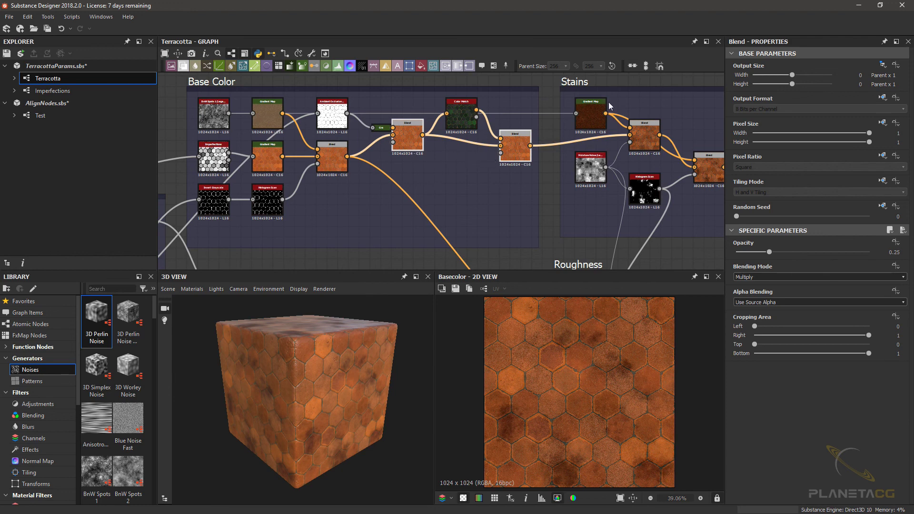
click(659, 67)
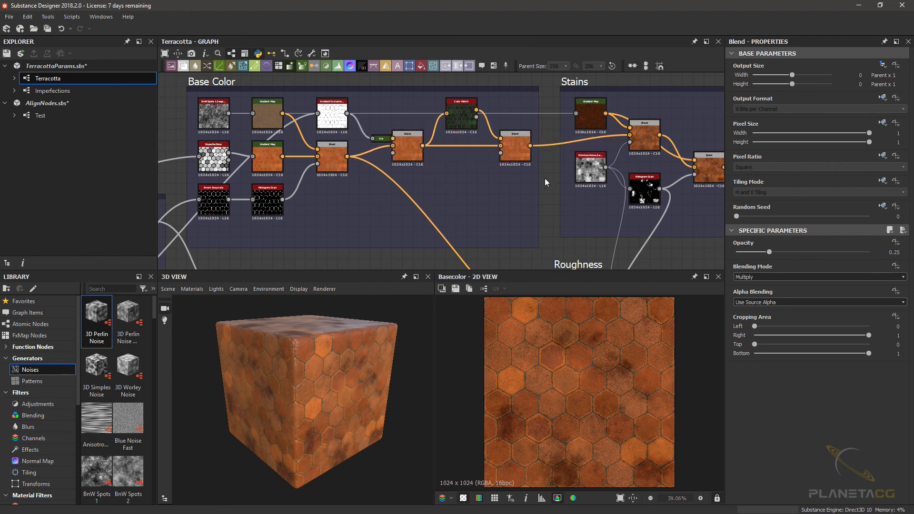
scroll(544, 178, down, 5)
middle_drag(495, 172, 453, 149)
scroll(454, 149, down, 2)
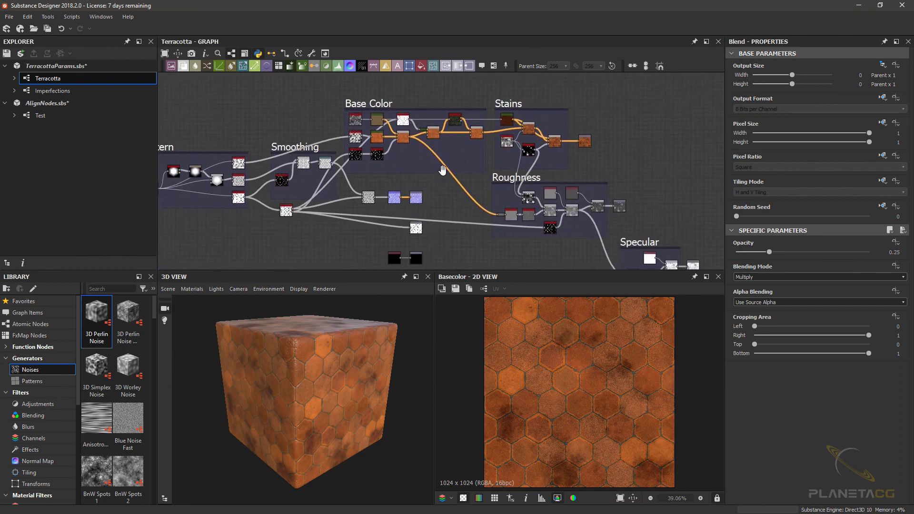
middle_drag(469, 188, 399, 177)
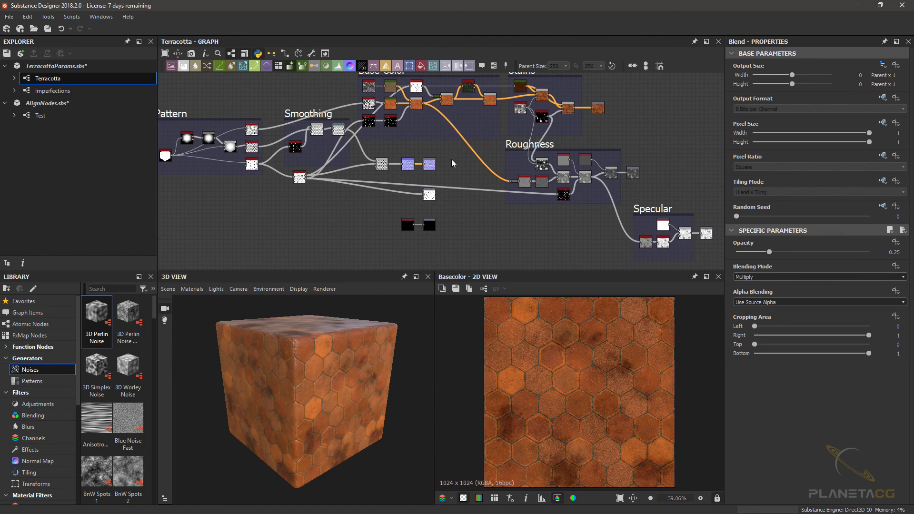
middle_drag(452, 161, 461, 168)
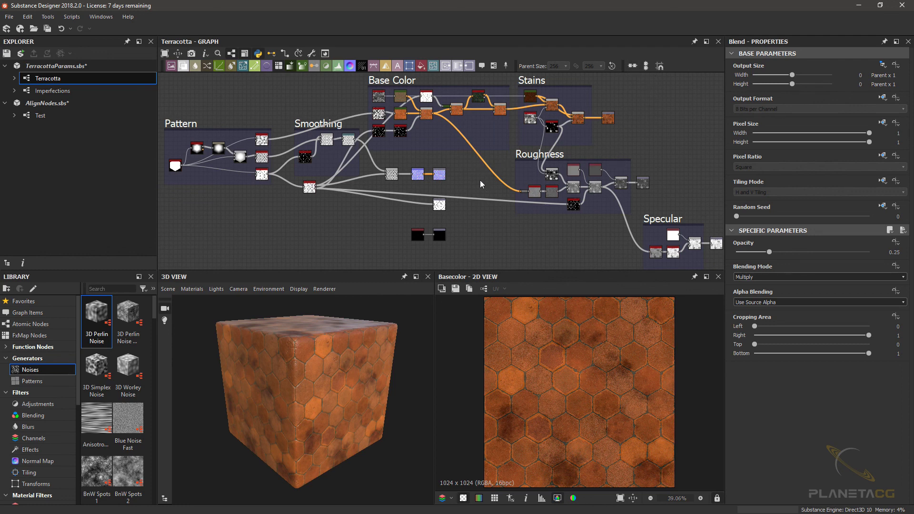
middle_drag(480, 180, 477, 178)
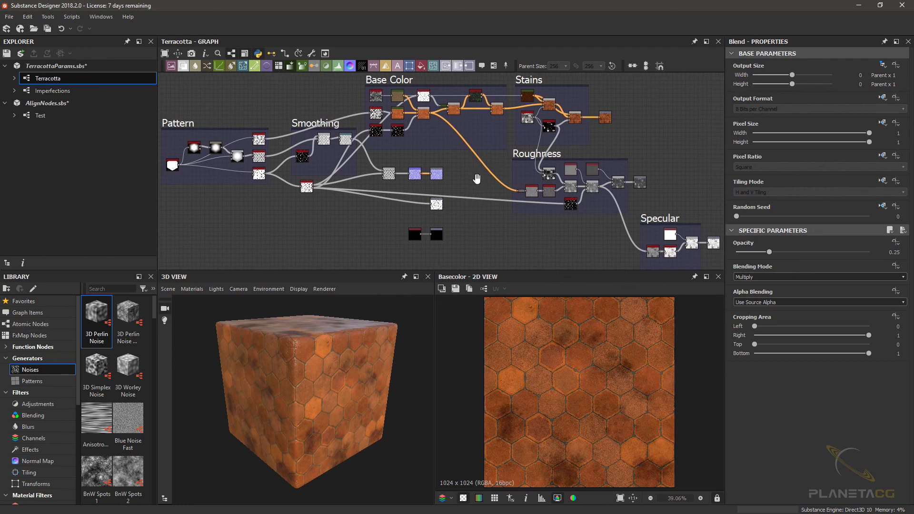